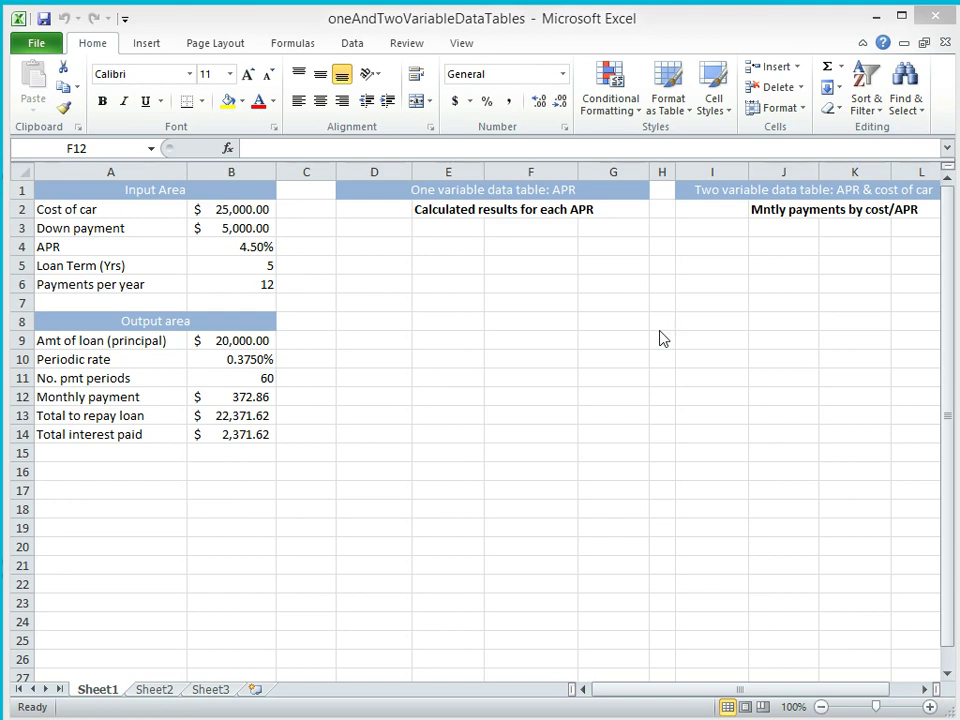
Enter the car costs 20000, 25000 and 30000 across cells J3 to L3 of the two-variable table
click(764, 227)
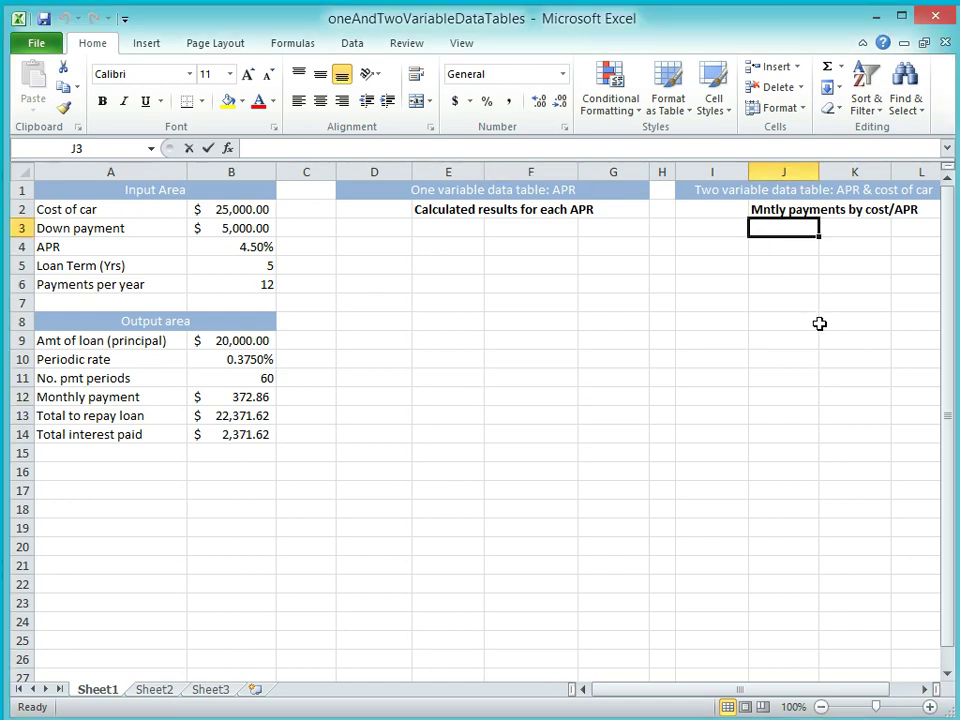
text(20000)
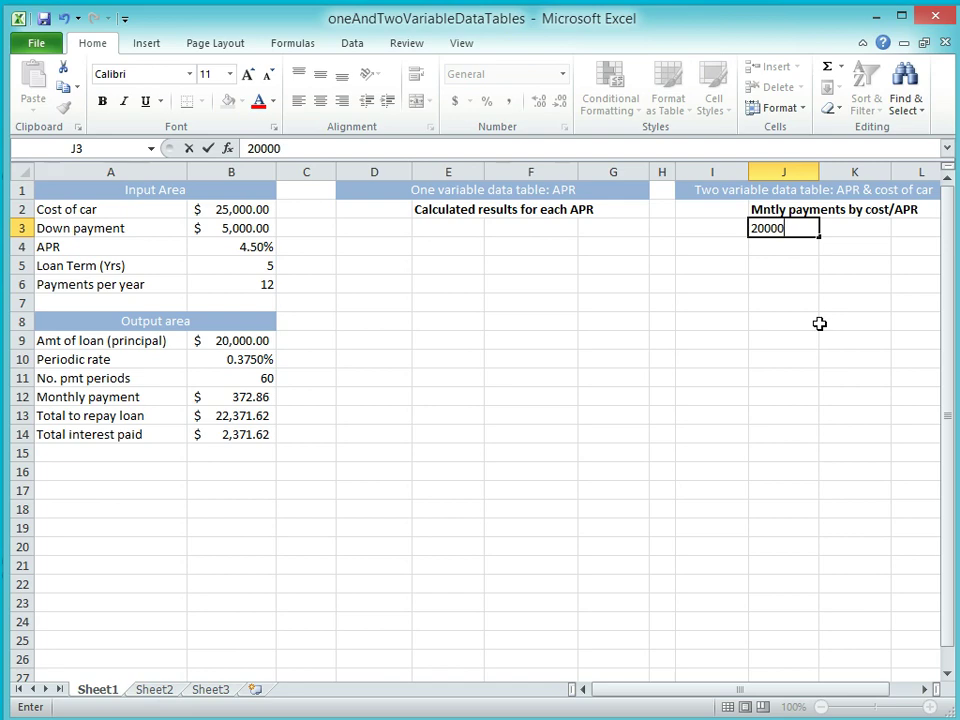
key(Tab)
text(25)
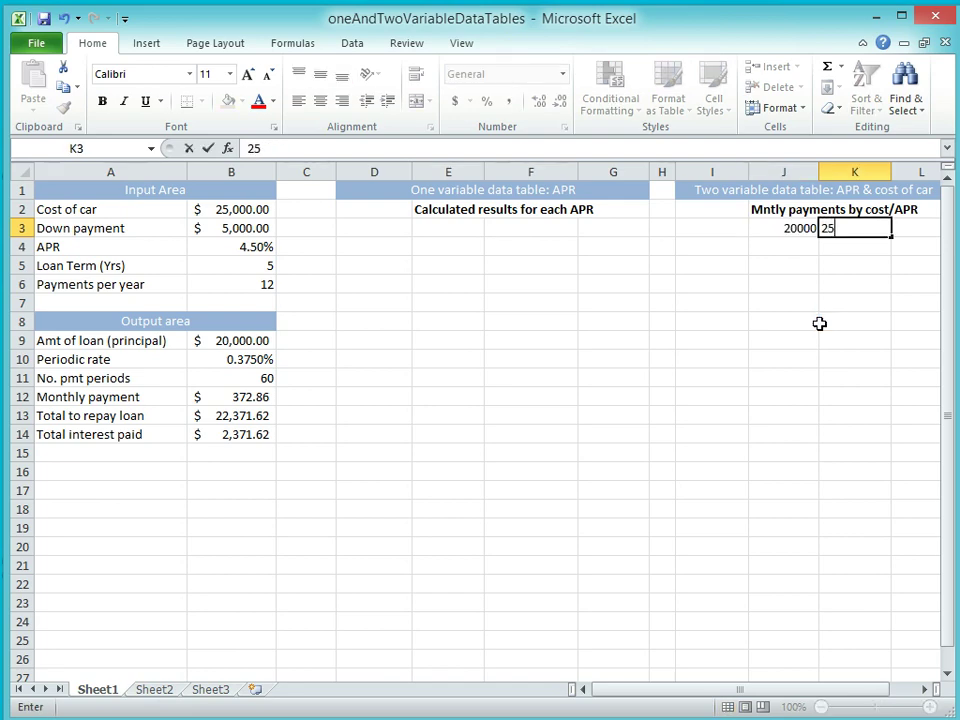
text(000)
key(Tab)
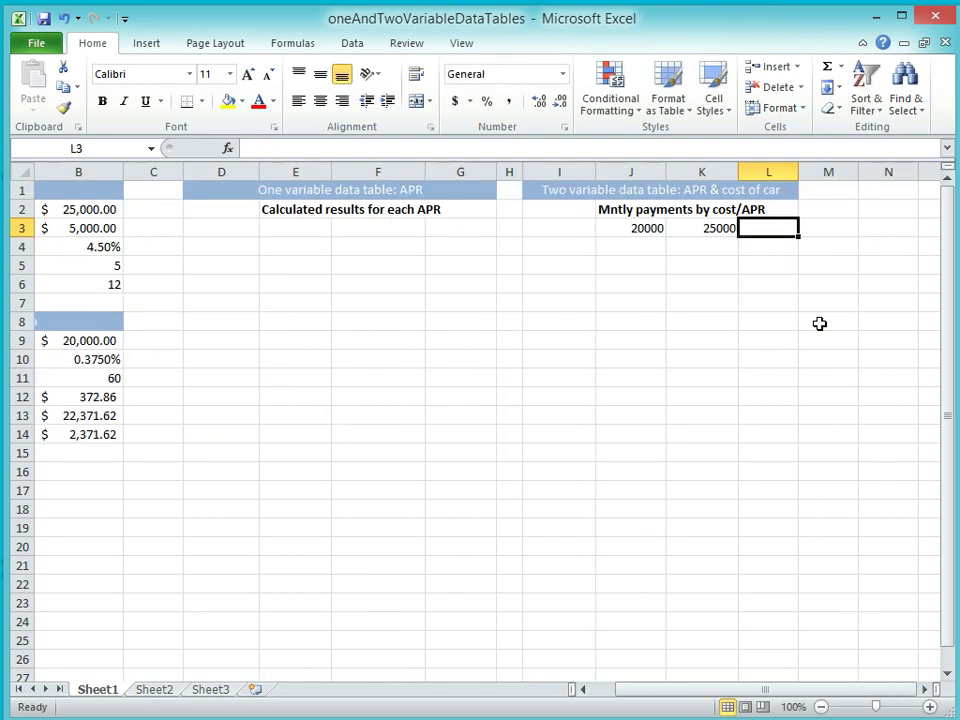
text(30000)
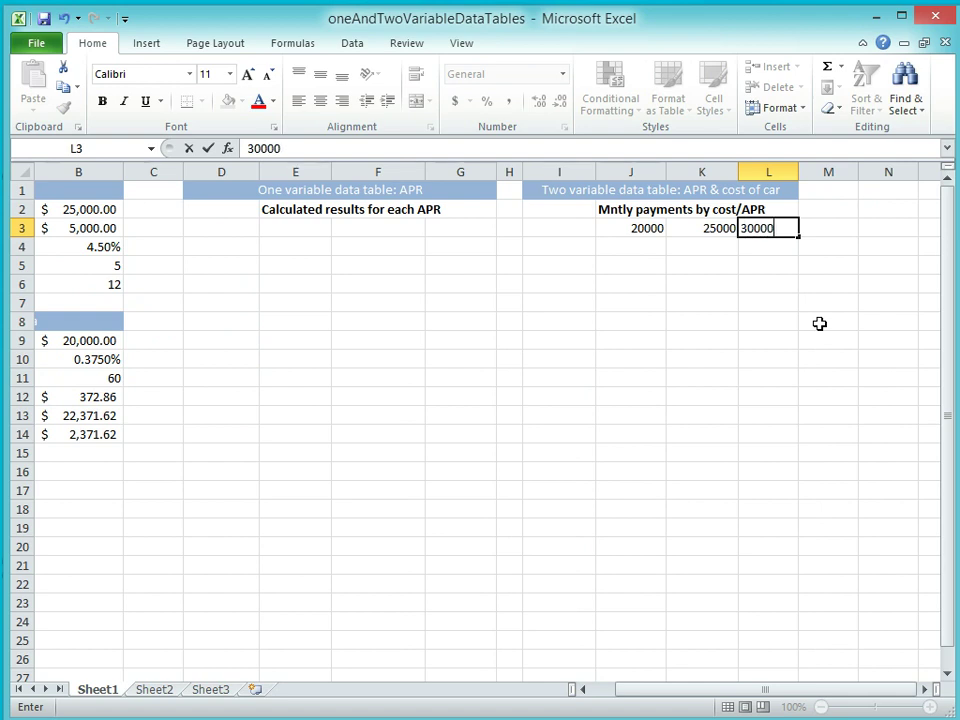
click(567, 247)
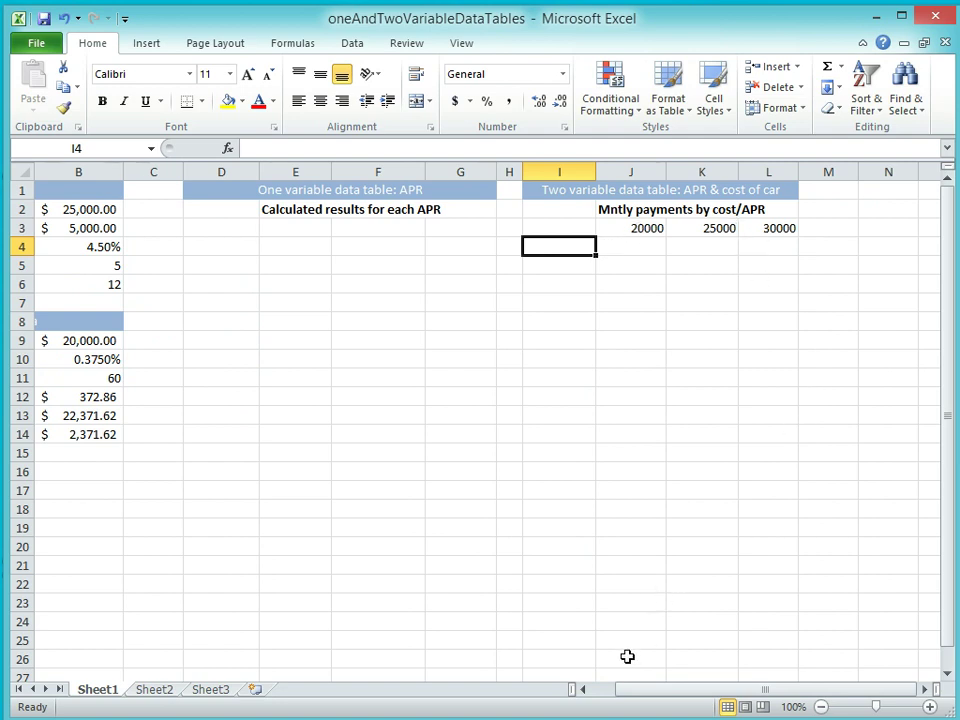
Narrow columns E, F and G of the one-variable table and widen column I
click(586, 691)
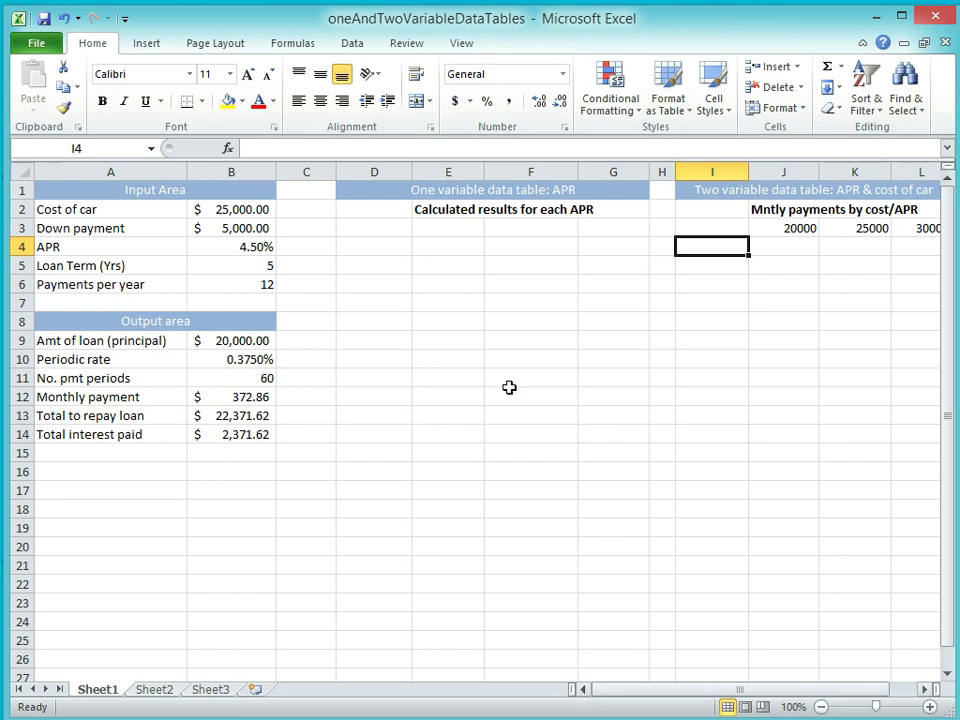
drag(579, 167, 452, 171)
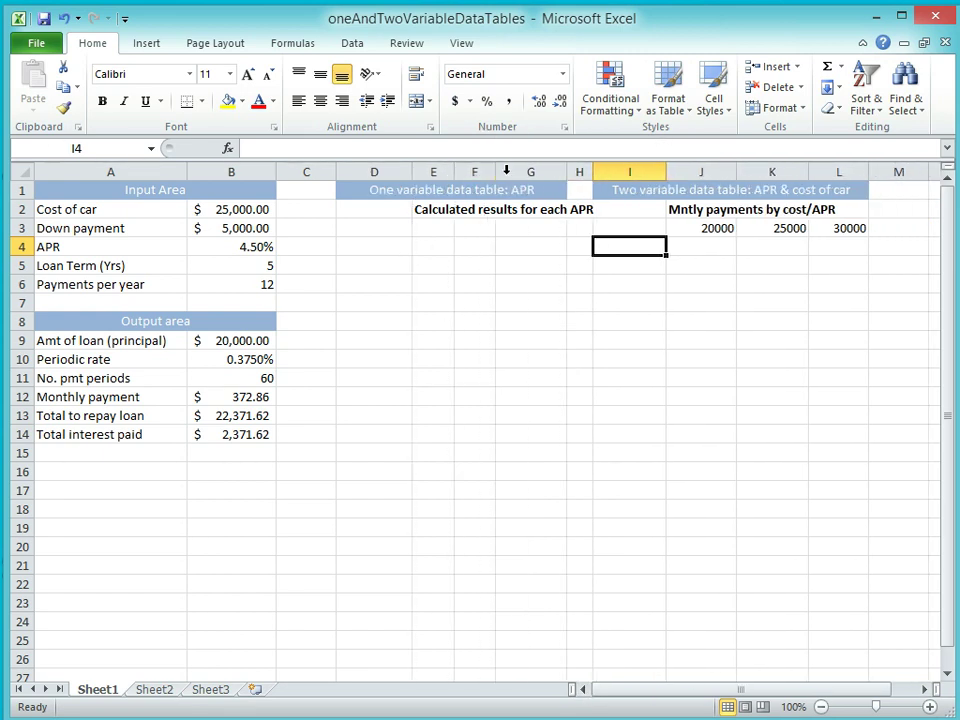
drag(562, 172, 535, 172)
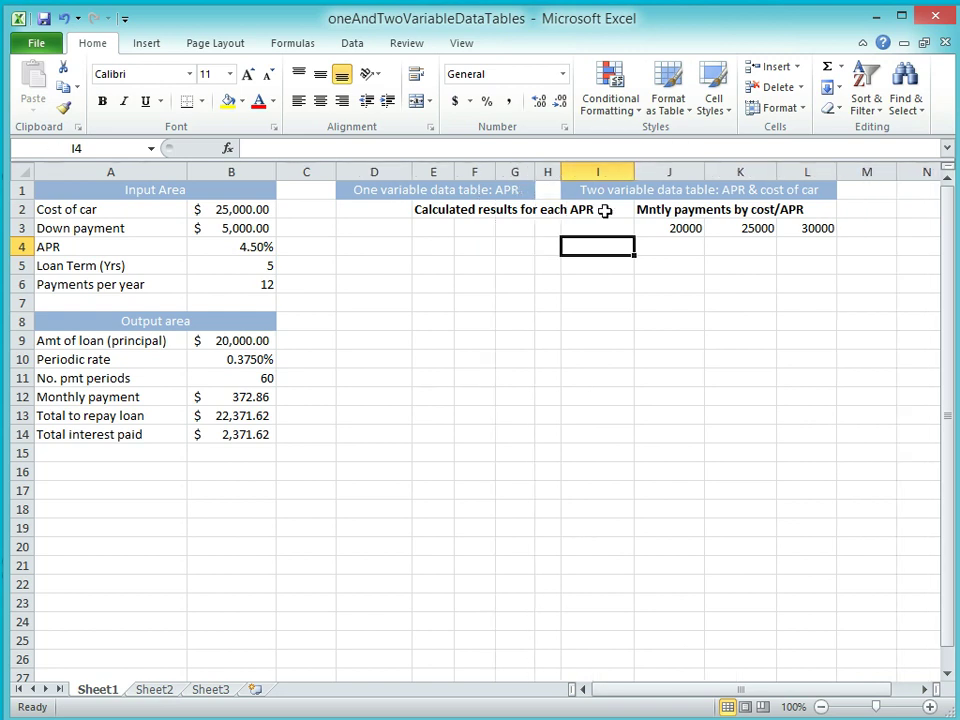
drag(633, 171, 661, 166)
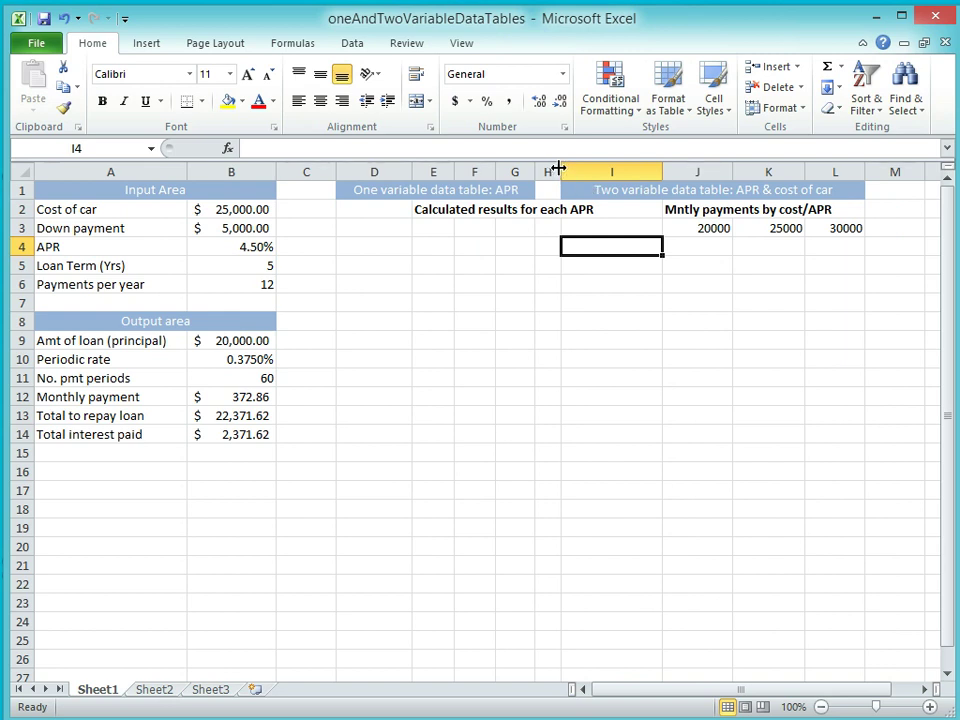
Hide columns D through H containing the one-variable data table
click(391, 170)
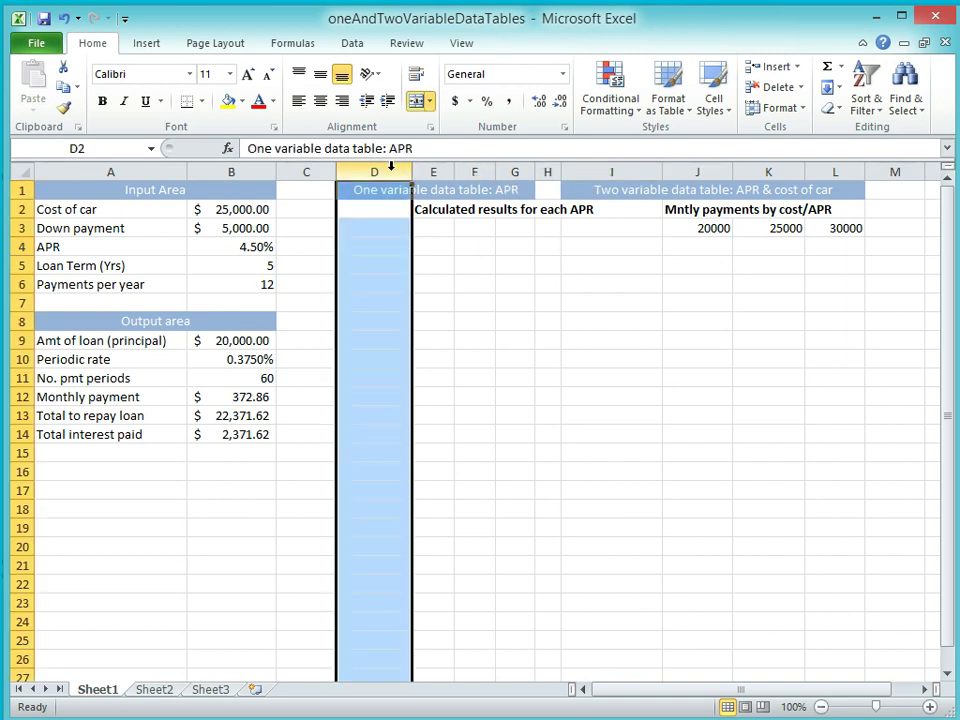
drag(391, 170, 552, 172)
drag(391, 167, 390, 166)
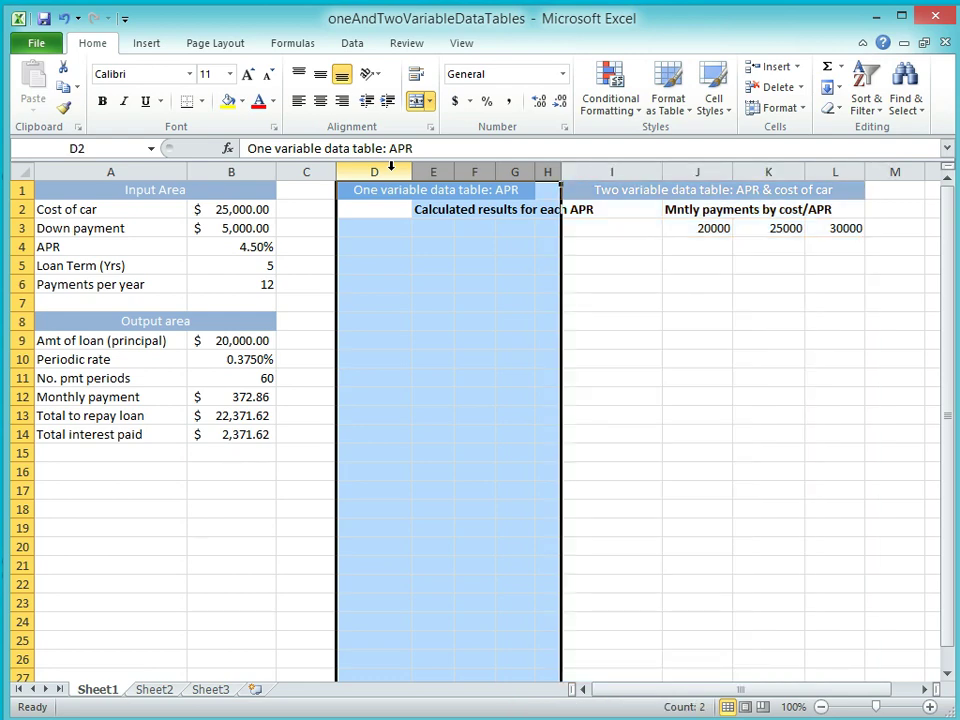
right_click(412, 220)
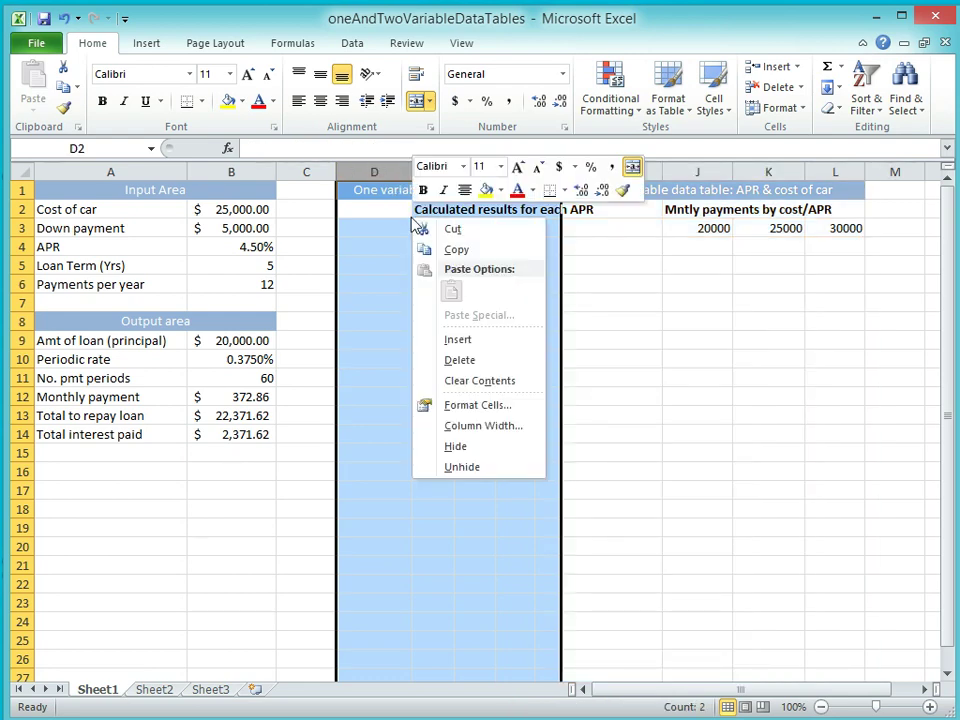
click(455, 447)
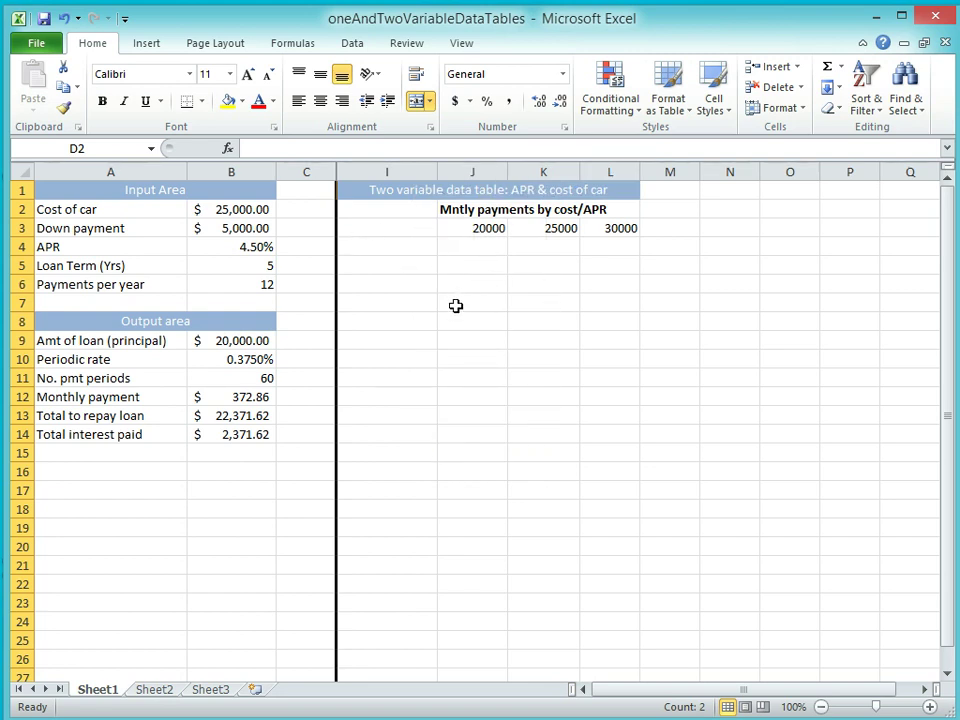
Enter 4% in I4 and fill a linear series down the column with step value 0.125% and stop value 6%
click(410, 247)
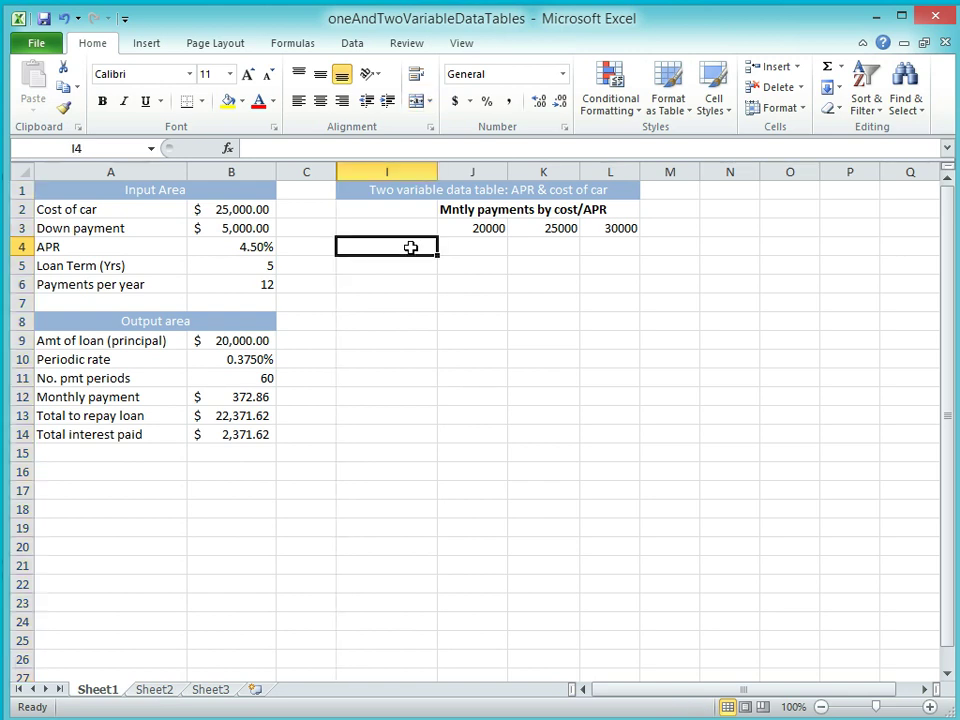
text(4%)
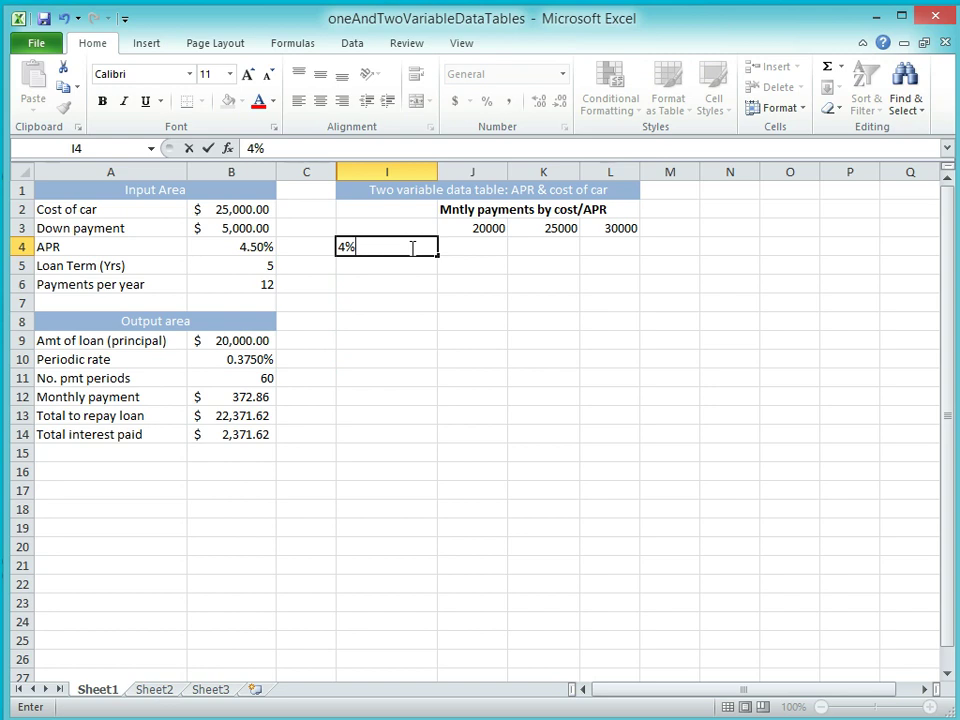
key(ctrl+Return)
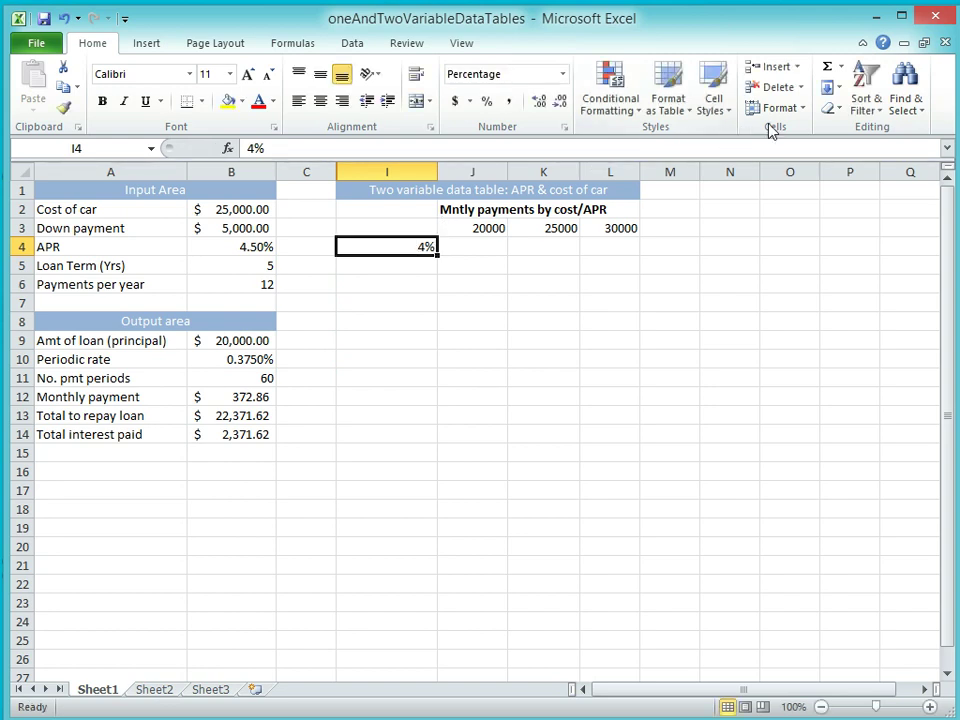
click(838, 88)
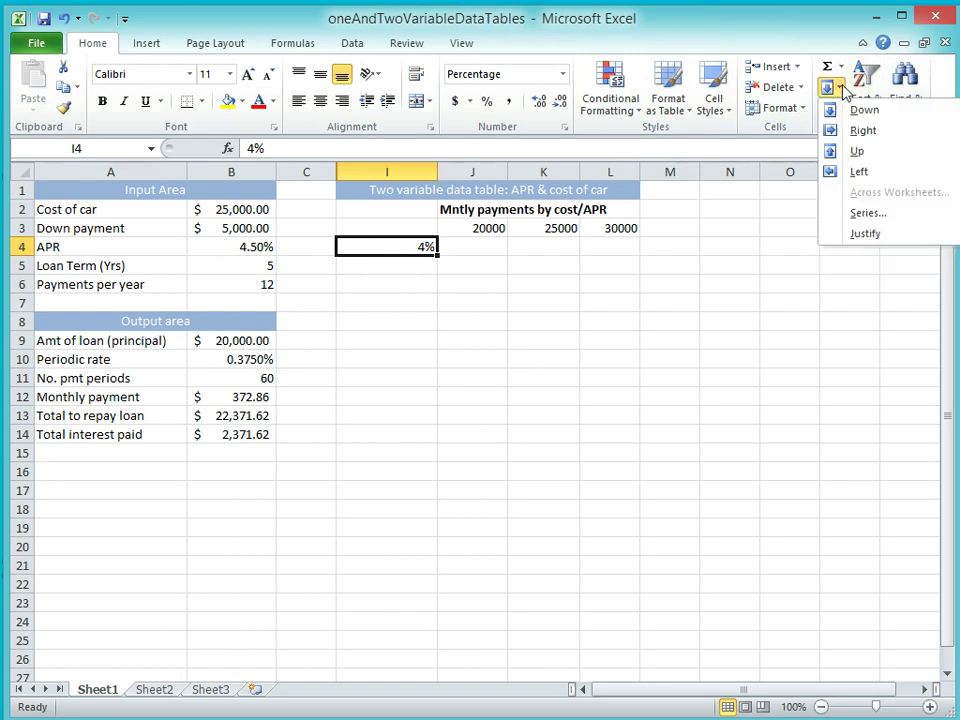
click(866, 214)
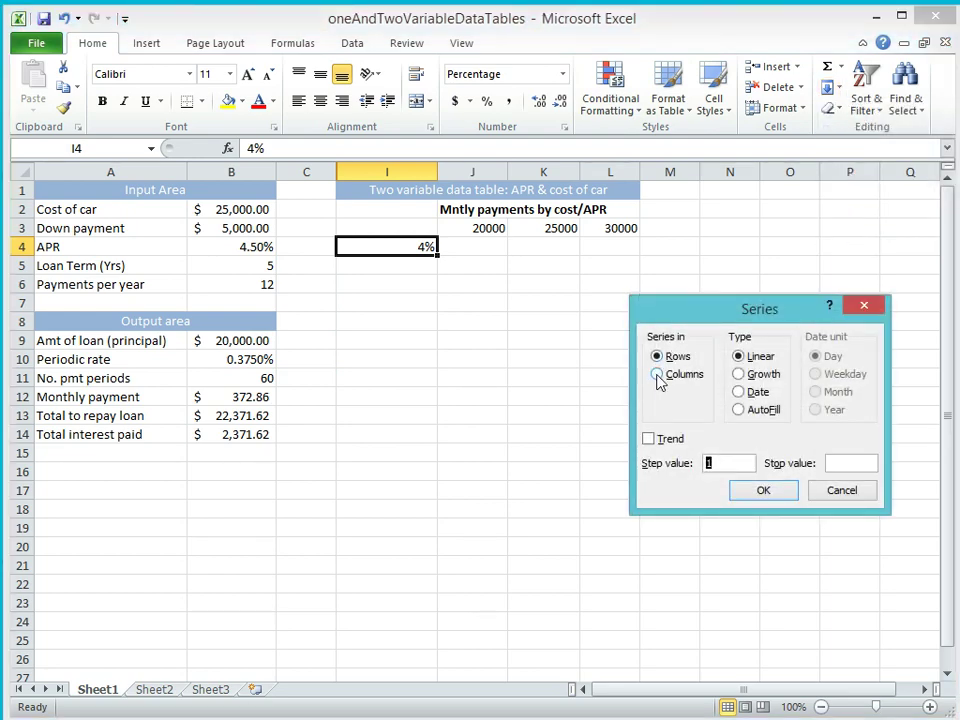
click(658, 374)
click(730, 463)
text(0.125%)
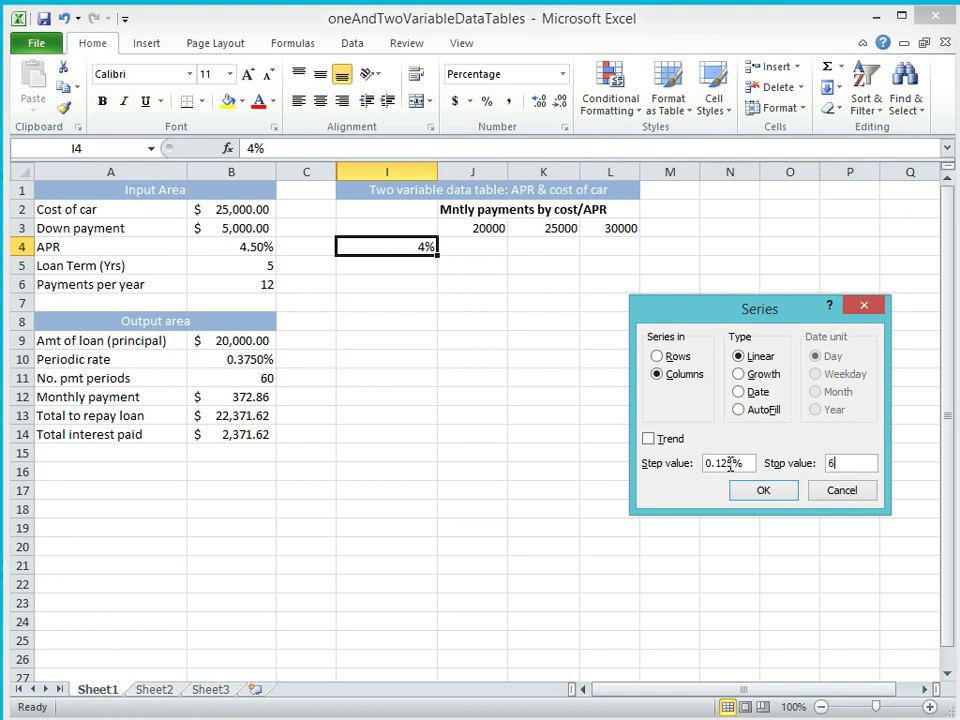
text(6%)
click(762, 490)
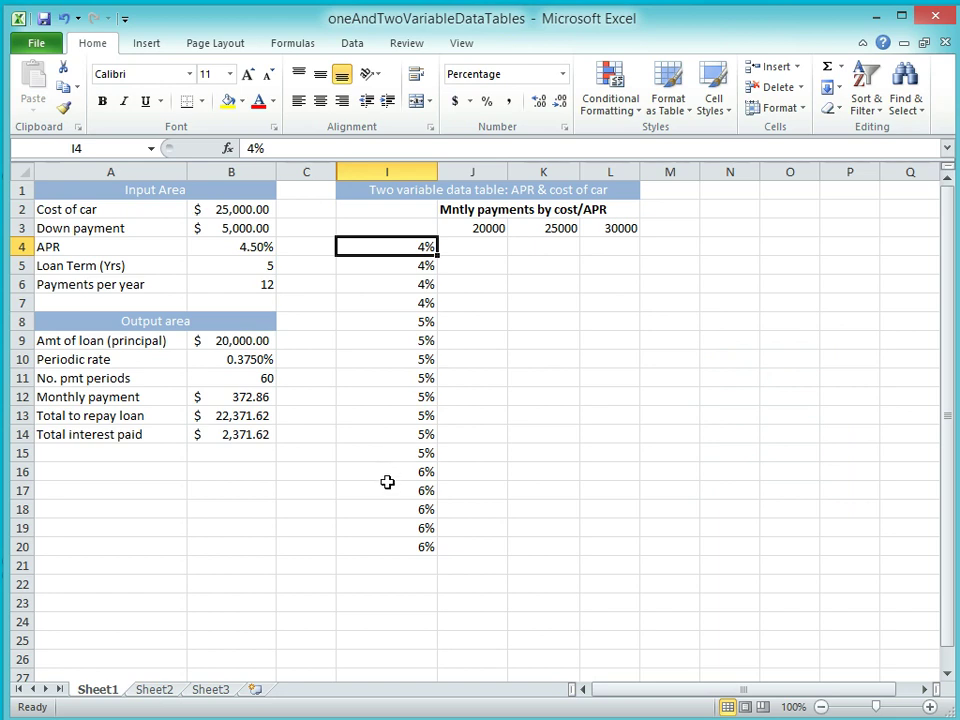
Format the APR percentages in I4:I20 to show three decimal places
shift+click(385, 551)
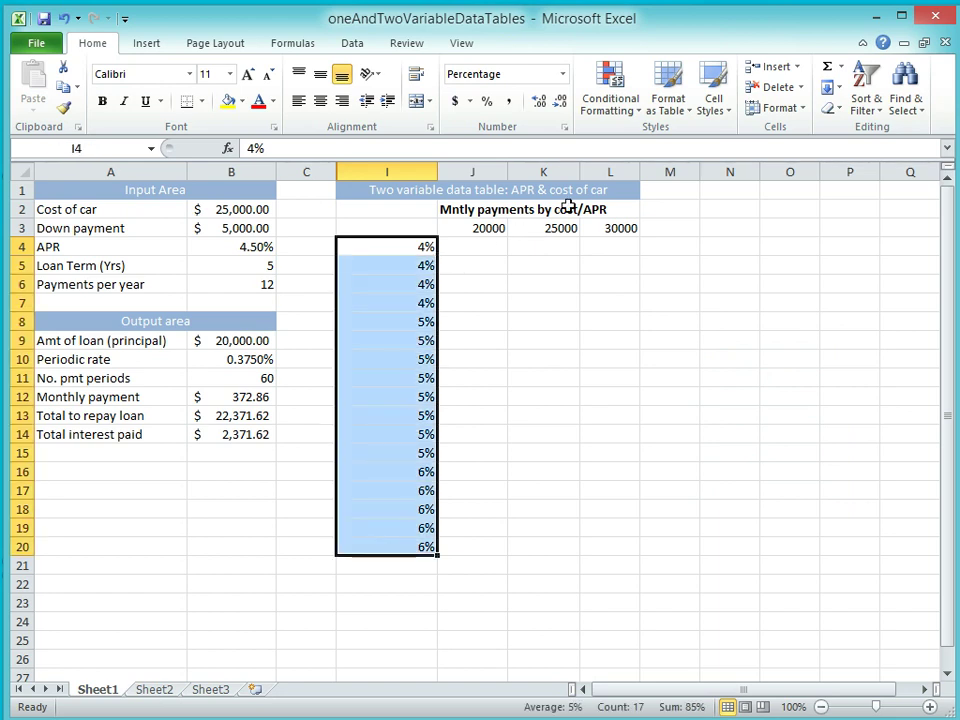
click(538, 102)
click(538, 102)
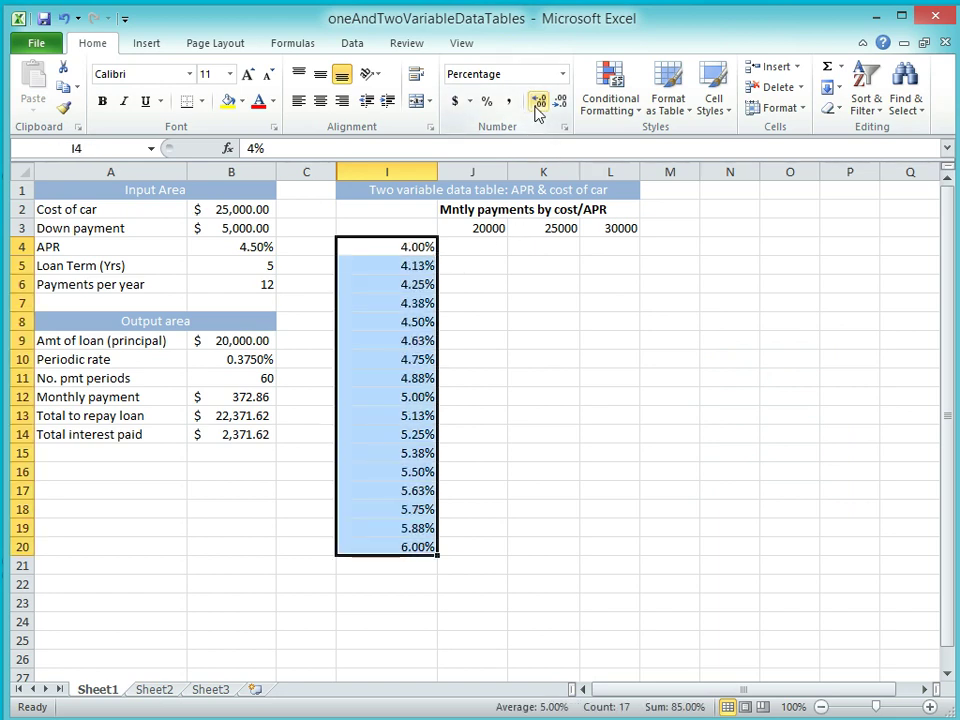
click(538, 102)
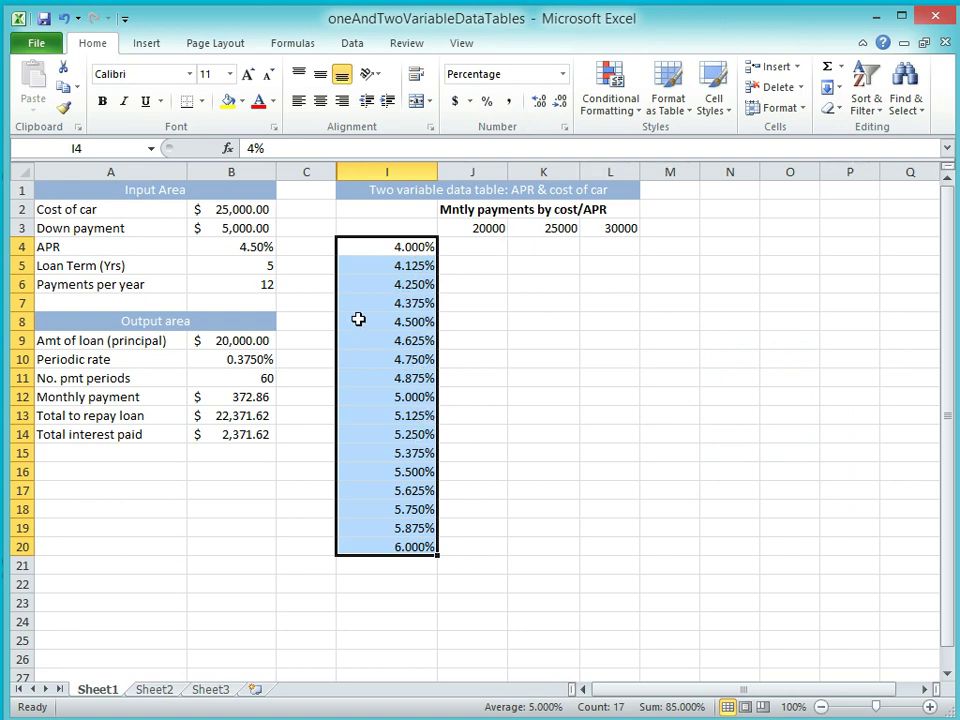
Enter the formula =B12 in cell I3 to reference the monthly payment
click(414, 226)
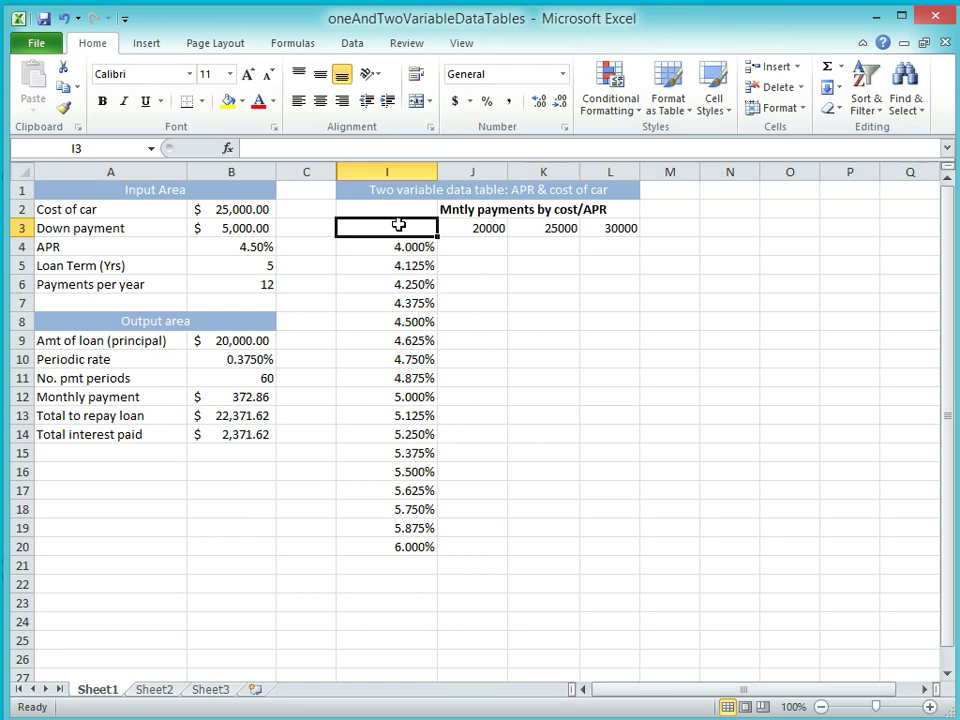
text(=)
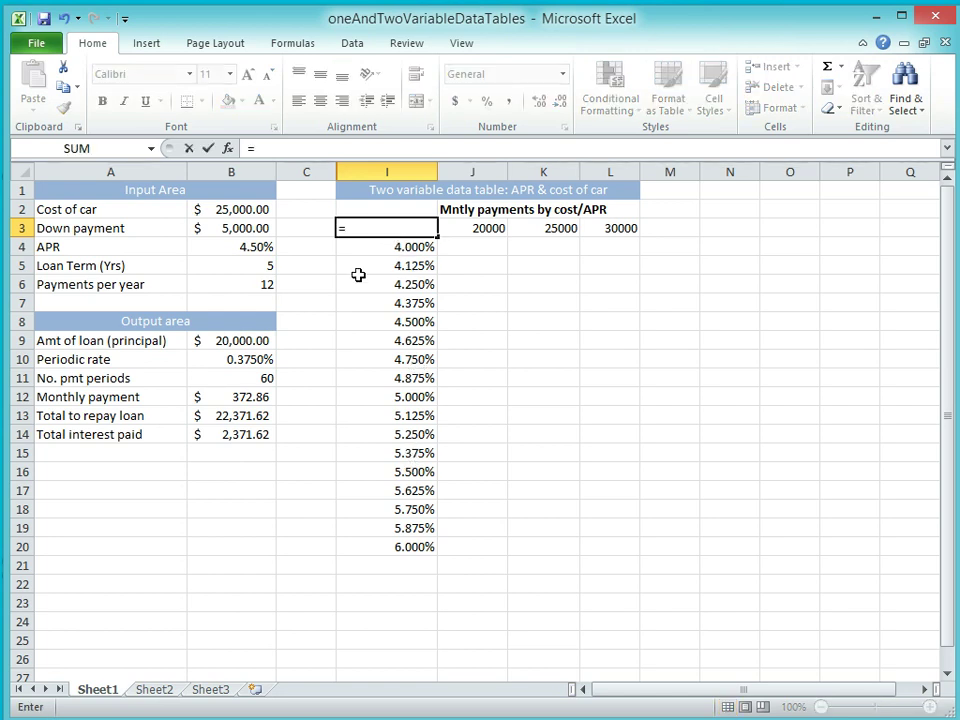
click(243, 397)
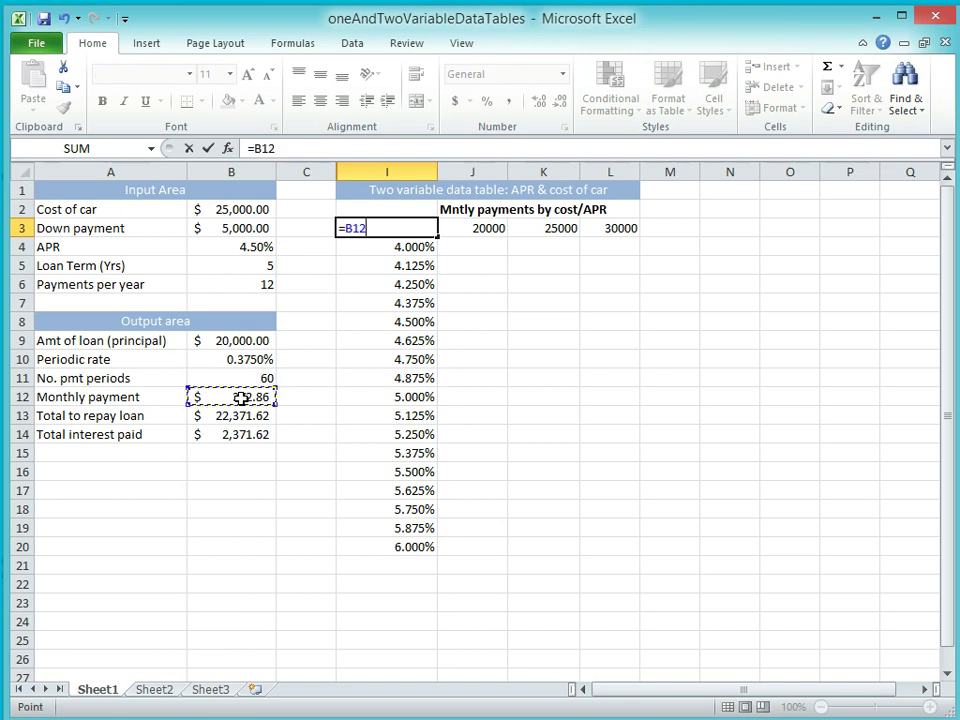
key(Return)
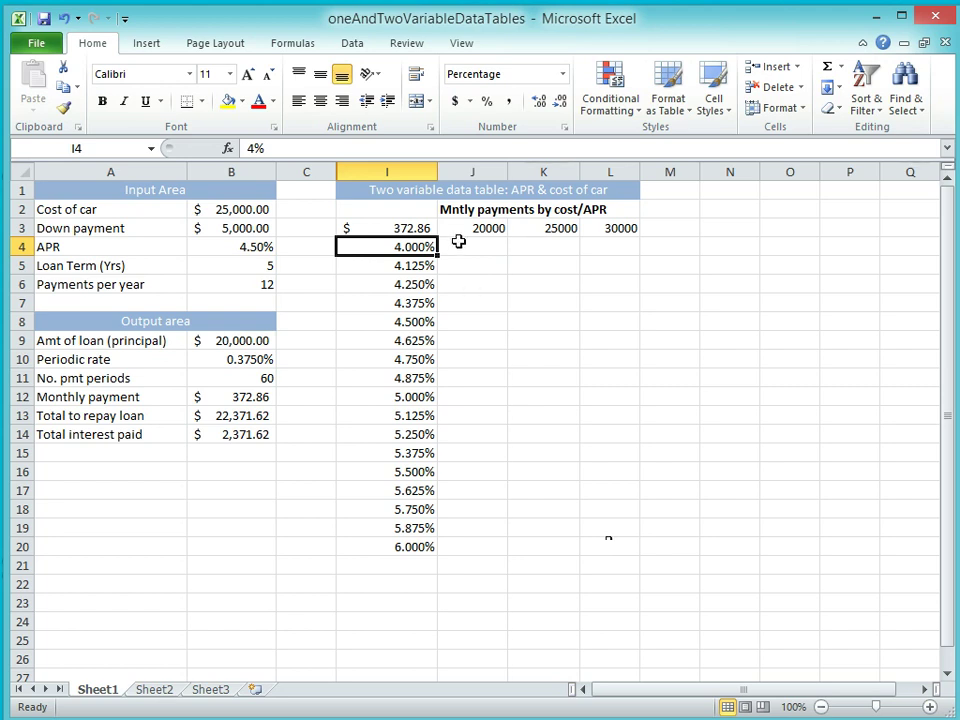
Create a two-variable data table over I3:L20 with B2 as the row input cell and B4 as the column input cell
click(397, 228)
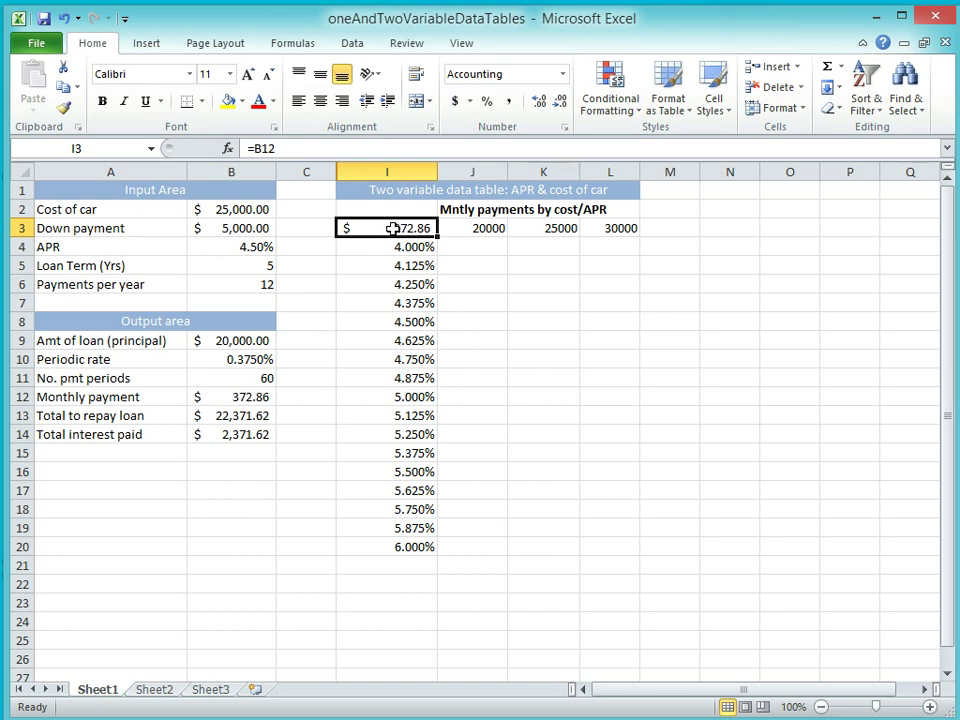
drag(393, 228, 603, 543)
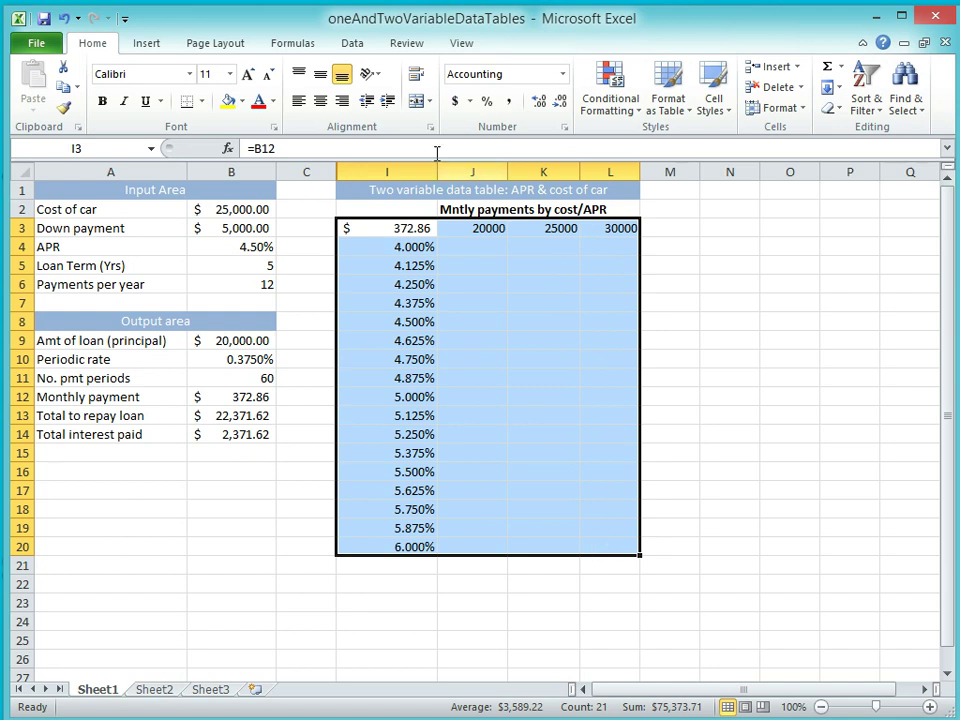
click(353, 48)
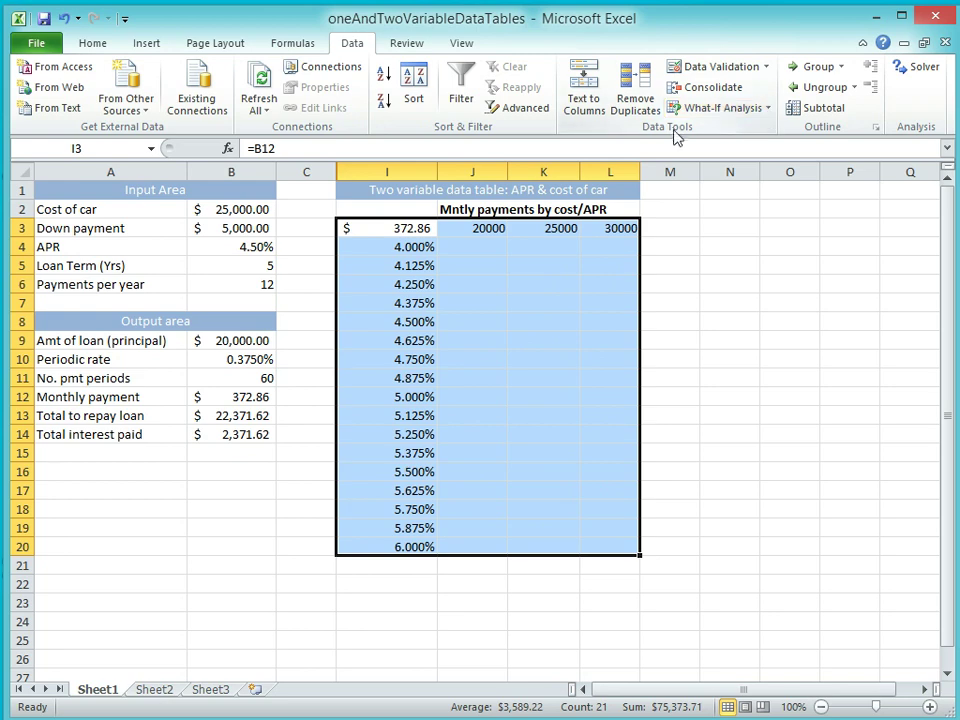
click(772, 110)
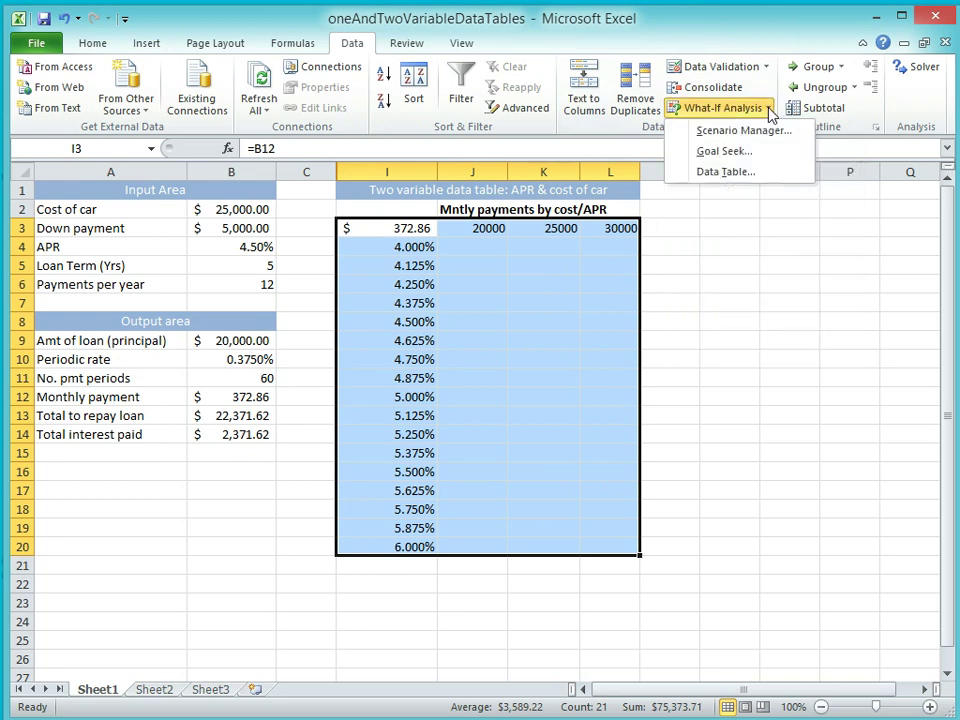
click(725, 171)
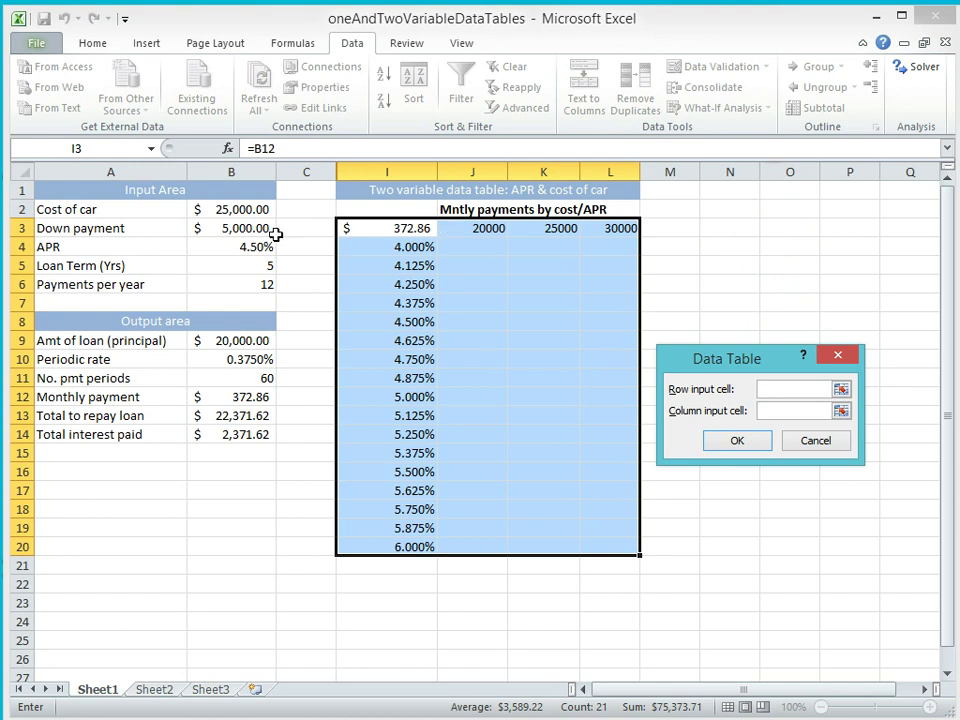
click(237, 210)
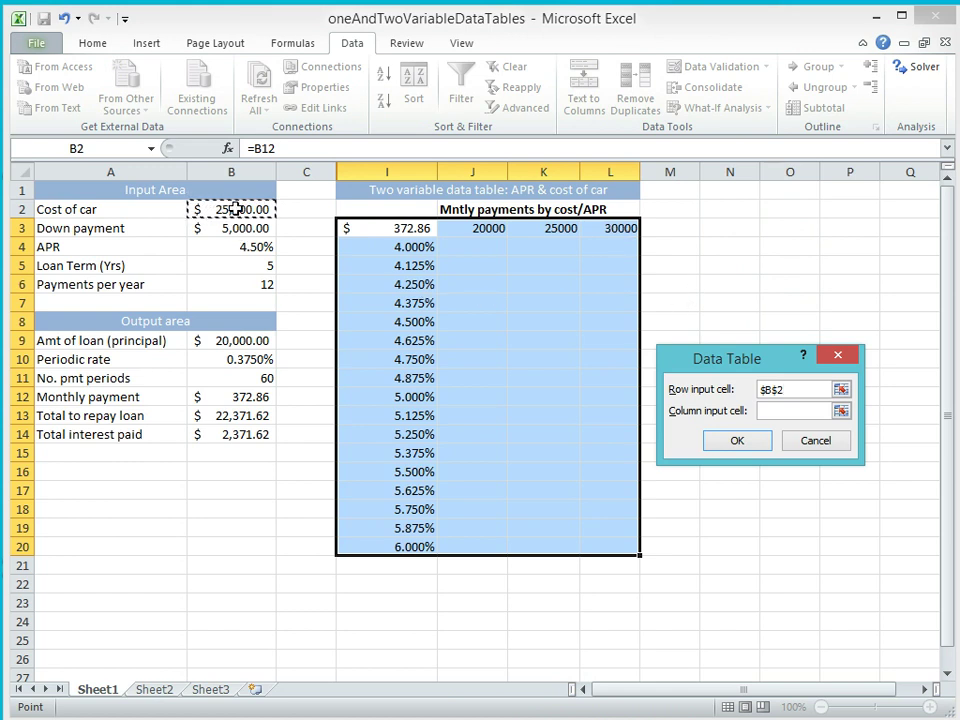
click(765, 415)
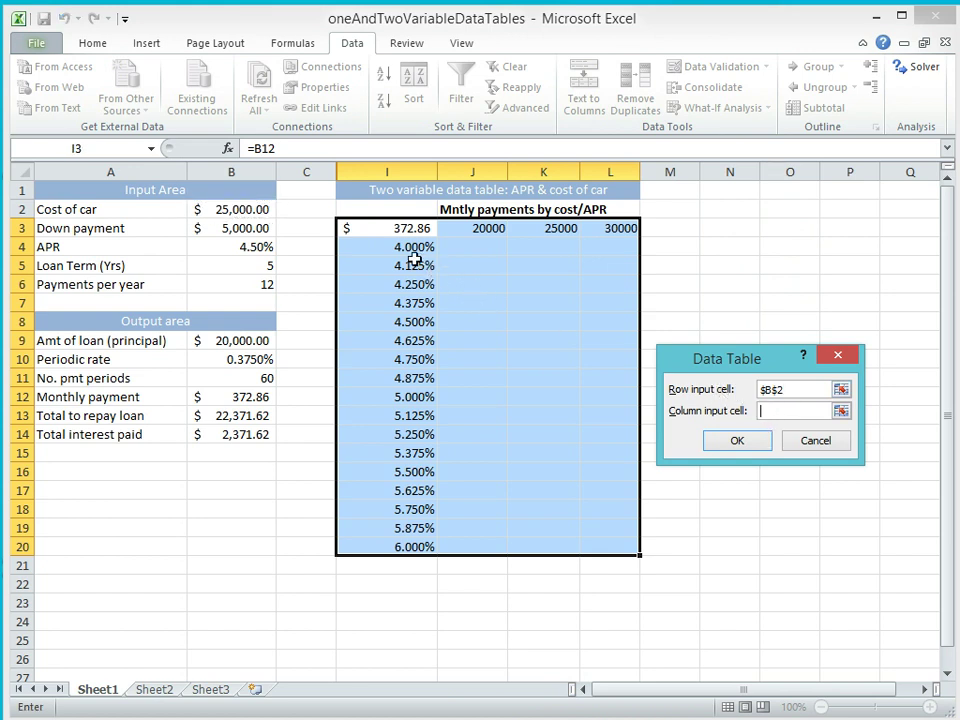
click(241, 247)
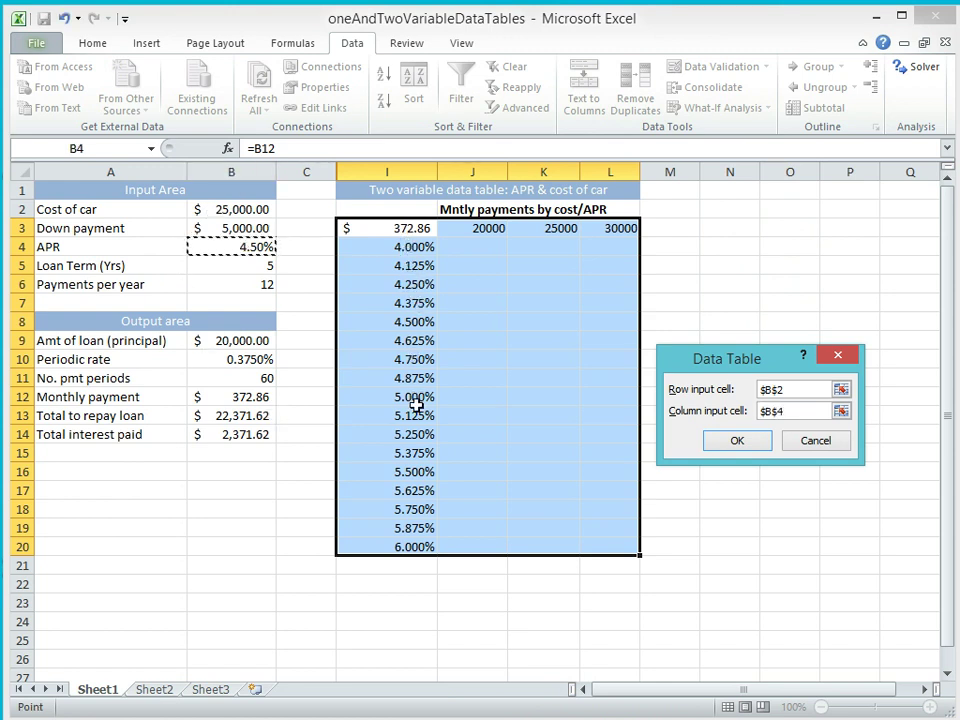
click(737, 441)
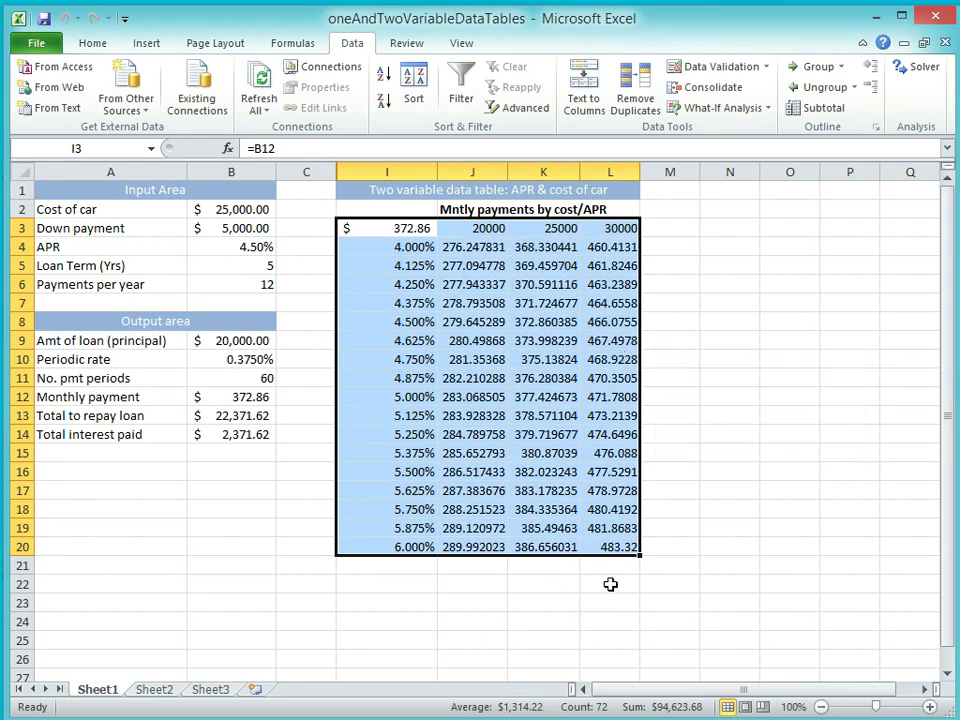
Apply the Accounting number format to the calculated payments in J4:L20
drag(461, 250, 621, 548)
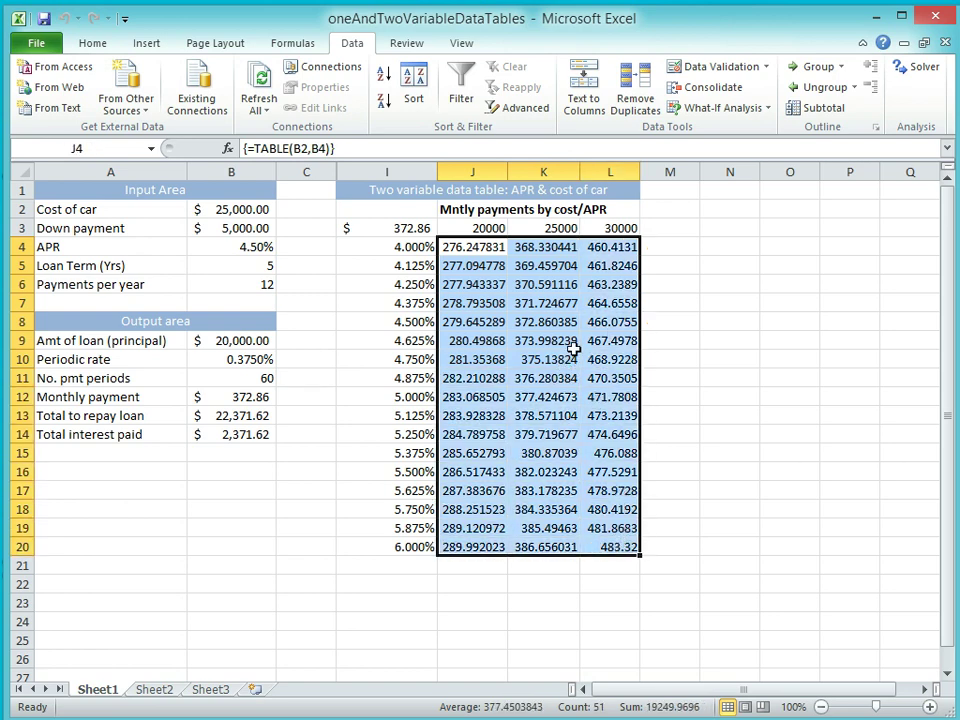
click(92, 45)
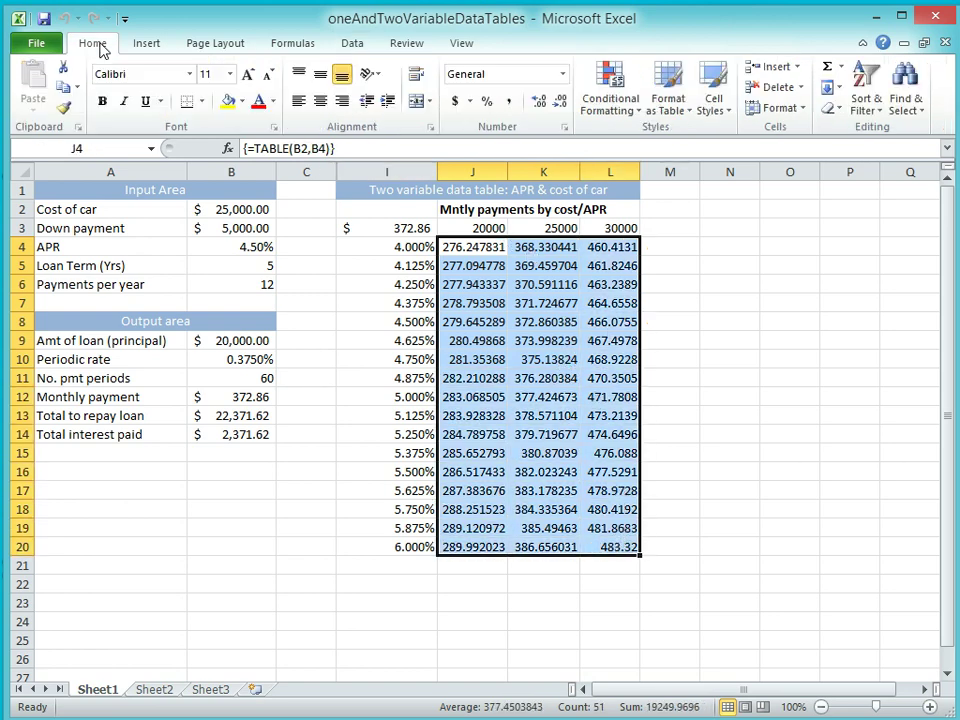
click(455, 103)
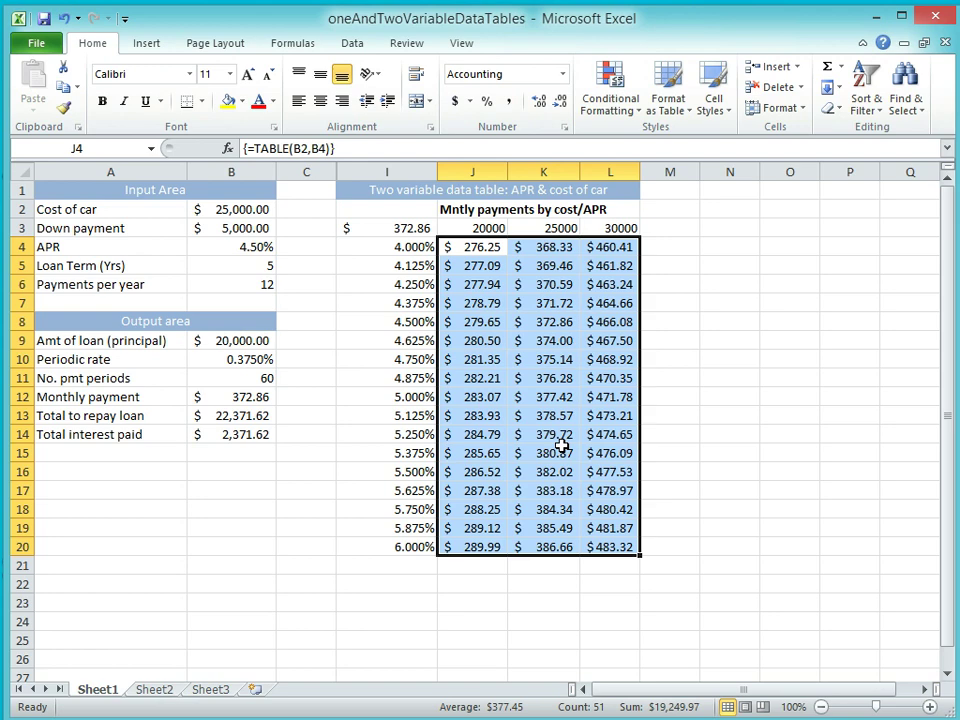
Give cell I3 the custom number format "APR" so it reads as a column heading, and make it bold
click(410, 229)
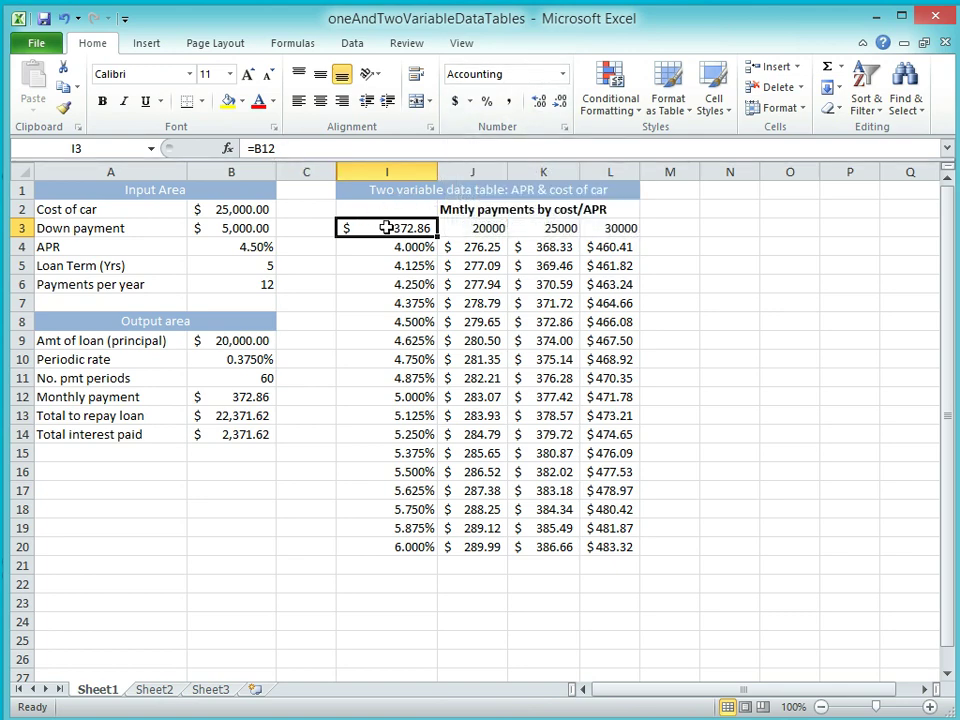
click(562, 74)
click(500, 552)
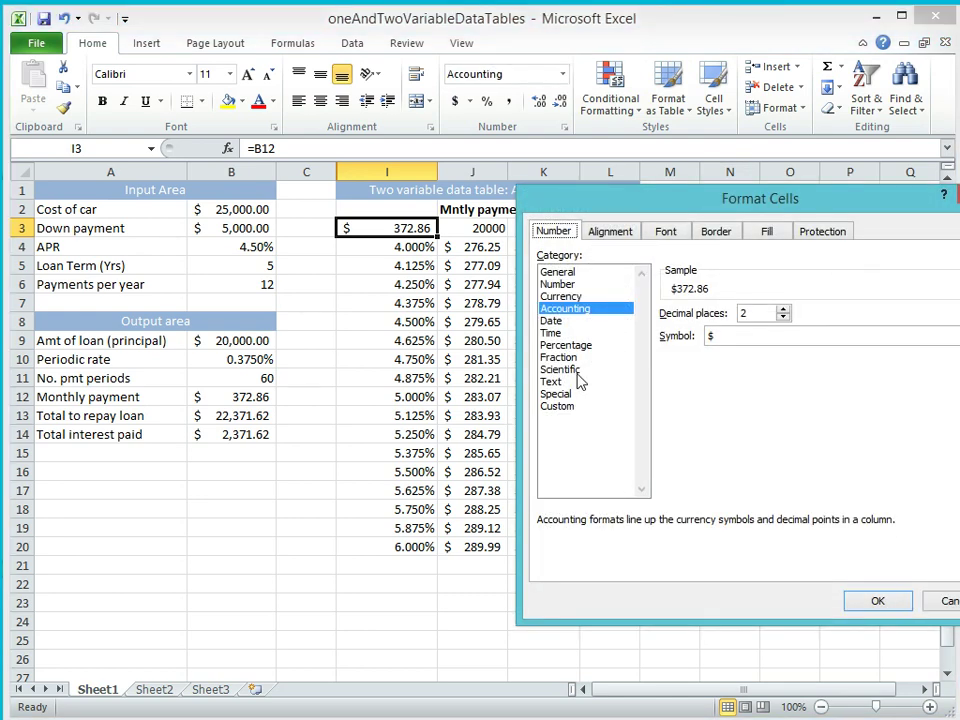
click(557, 405)
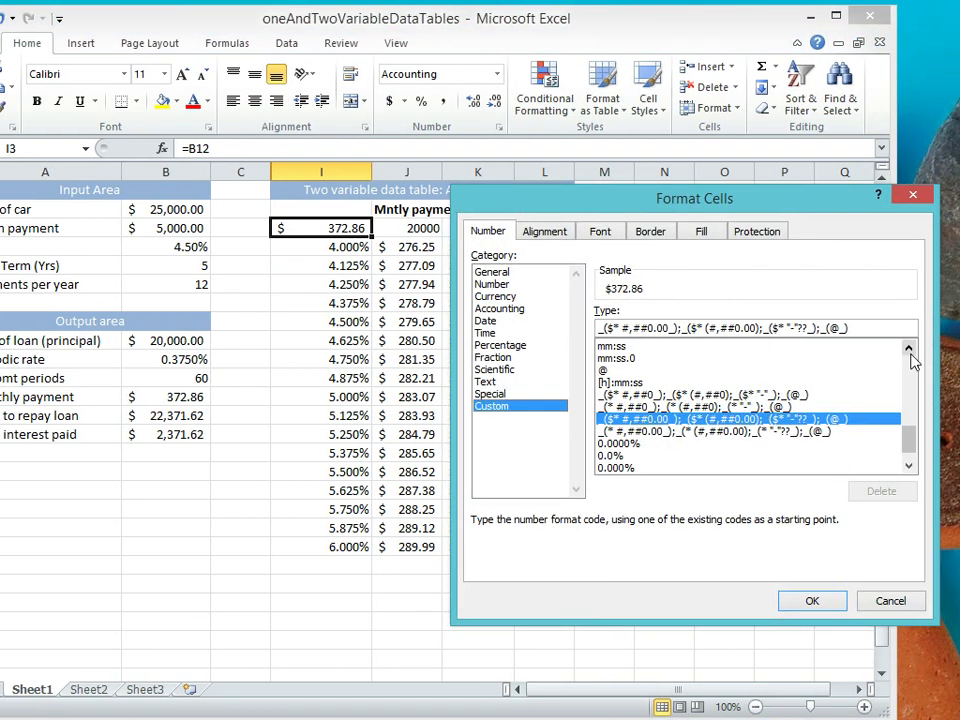
click(909, 352)
click(910, 358)
click(912, 365)
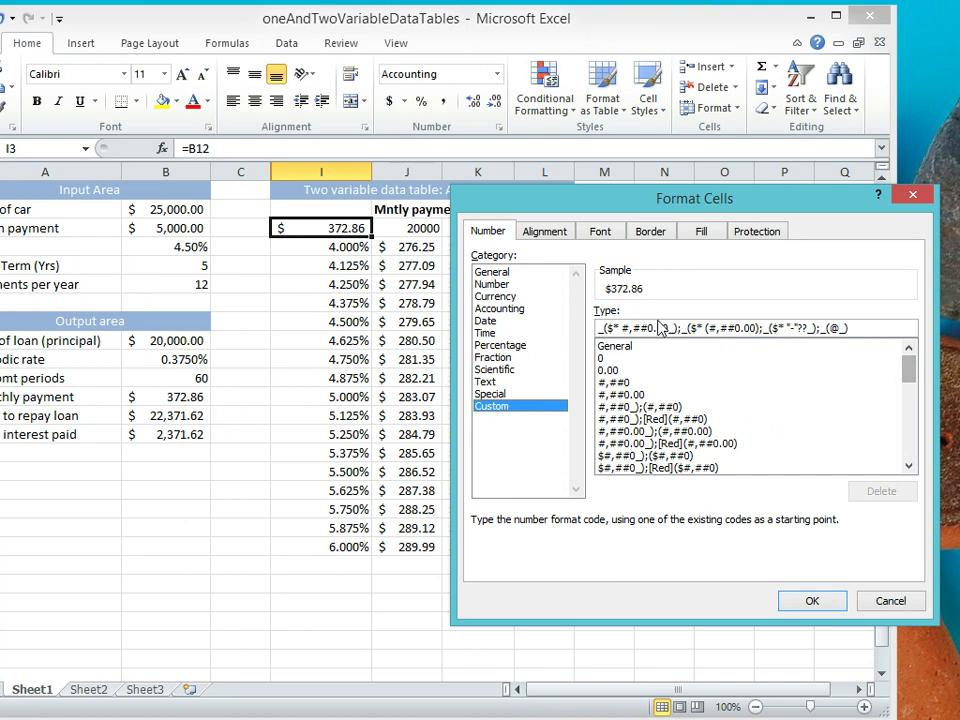
click(620, 359)
click(615, 348)
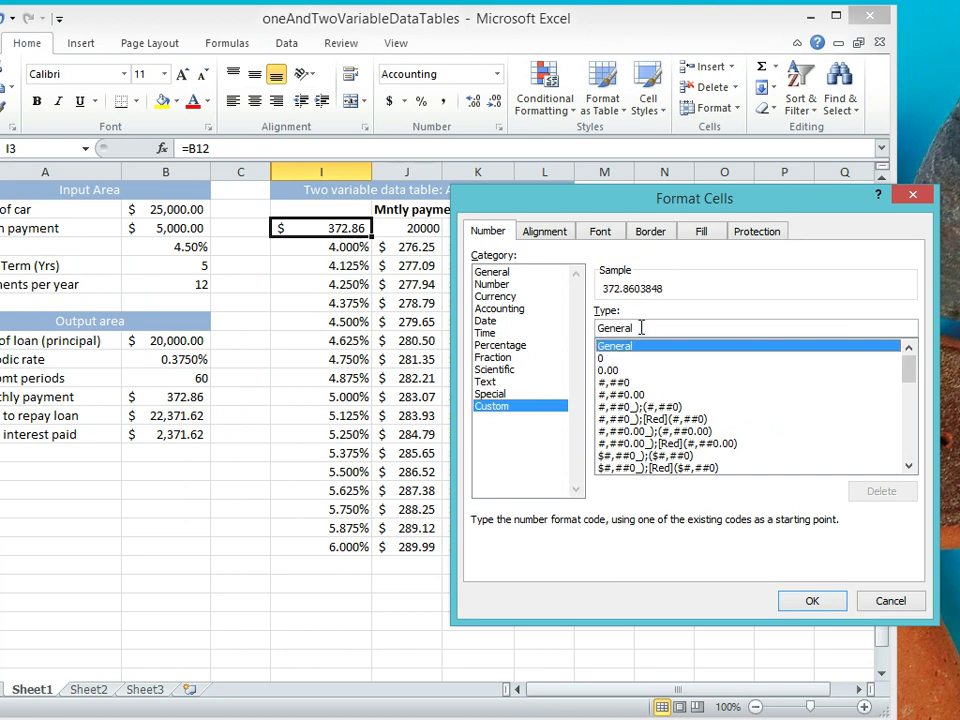
double_click(641, 327)
key(BackSpace)
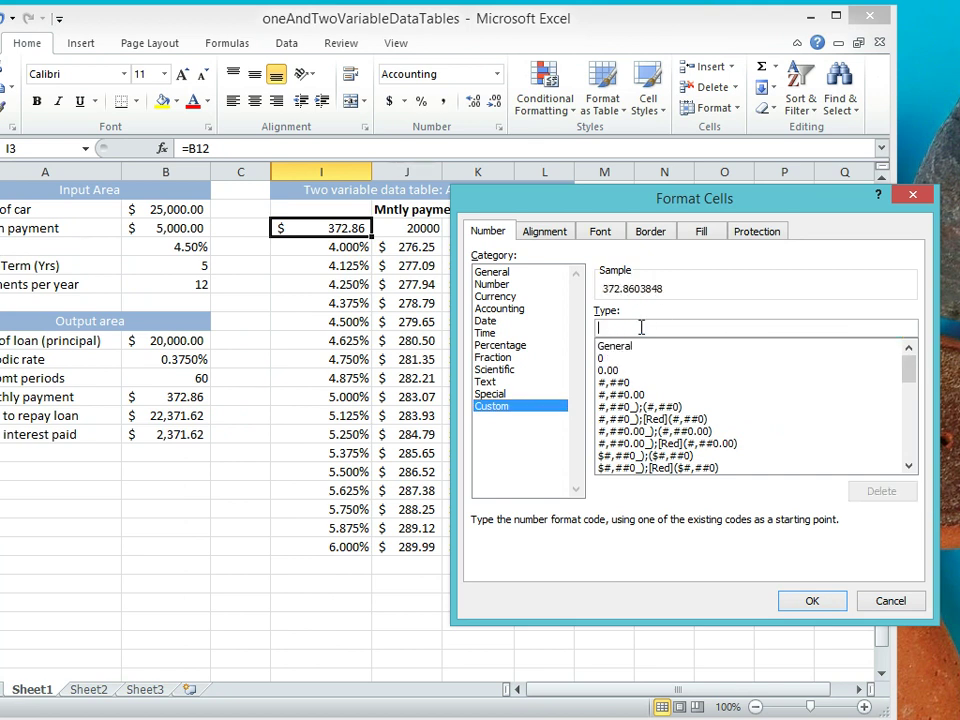
text("AP)
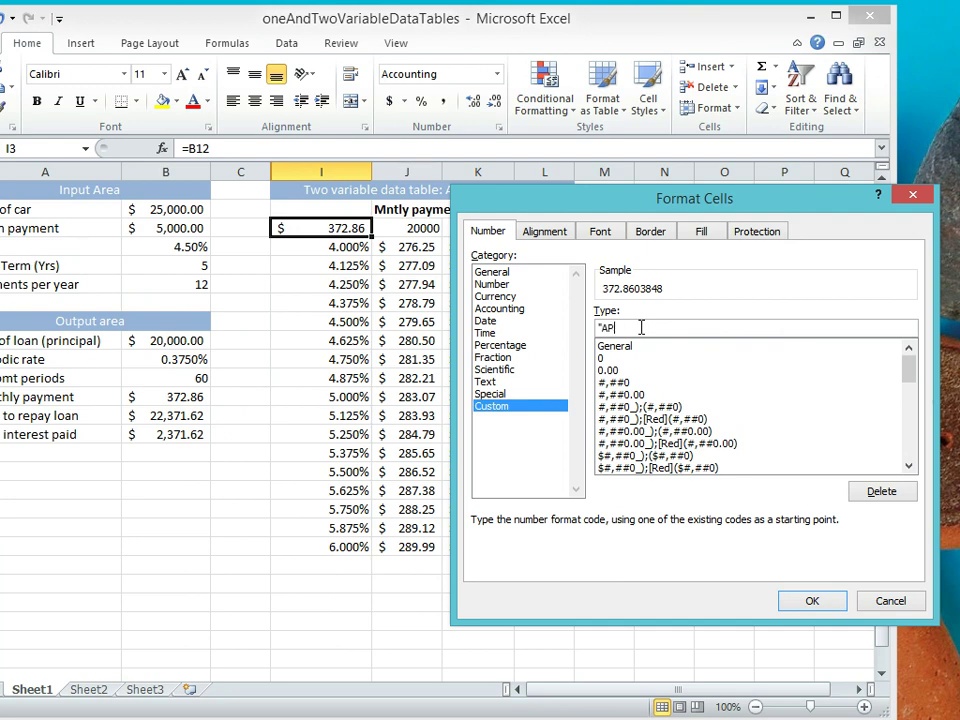
text(R")
key(Return)
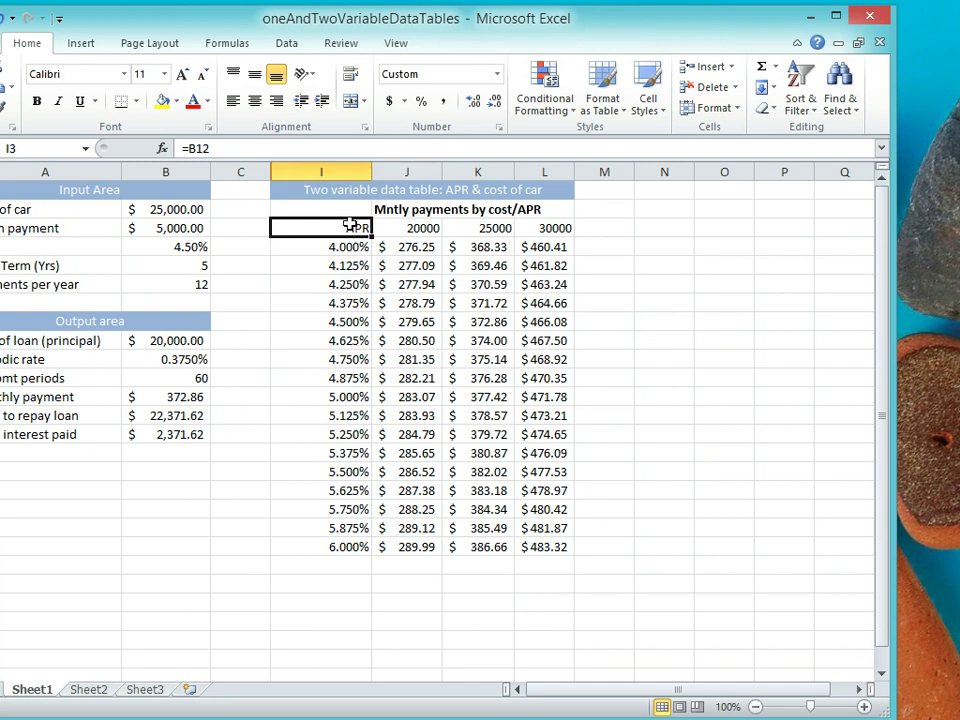
click(36, 100)
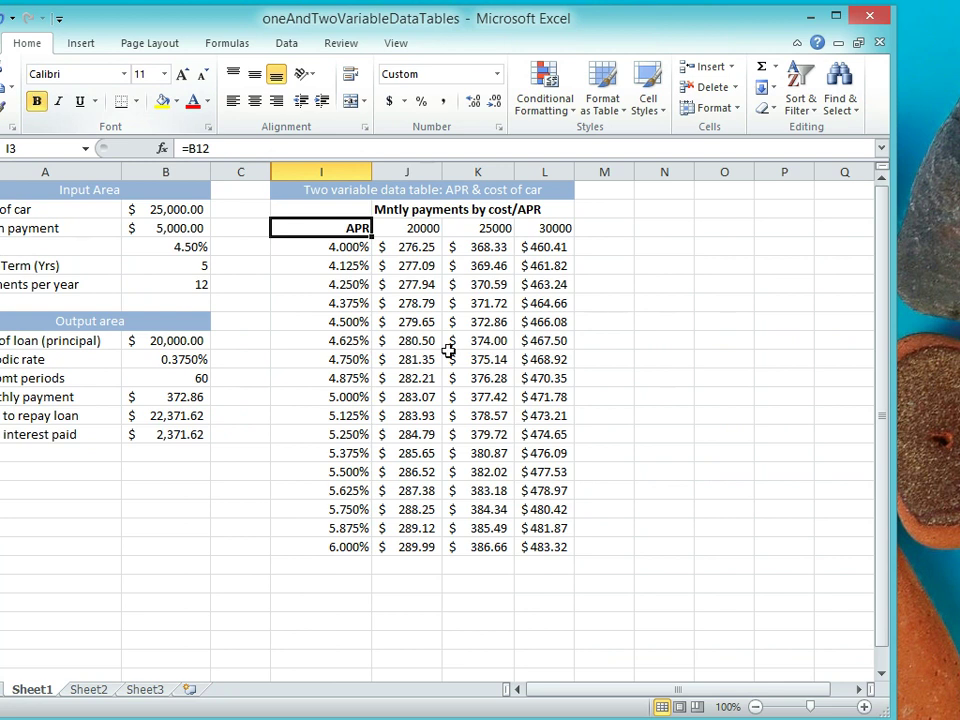